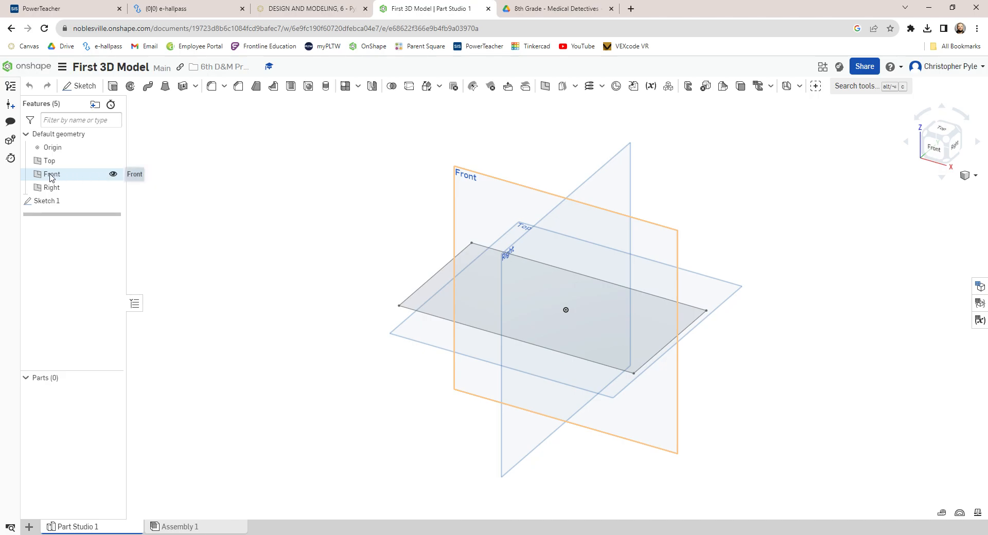
Step: Hide the Front and Right default planes
left_click(113, 174)
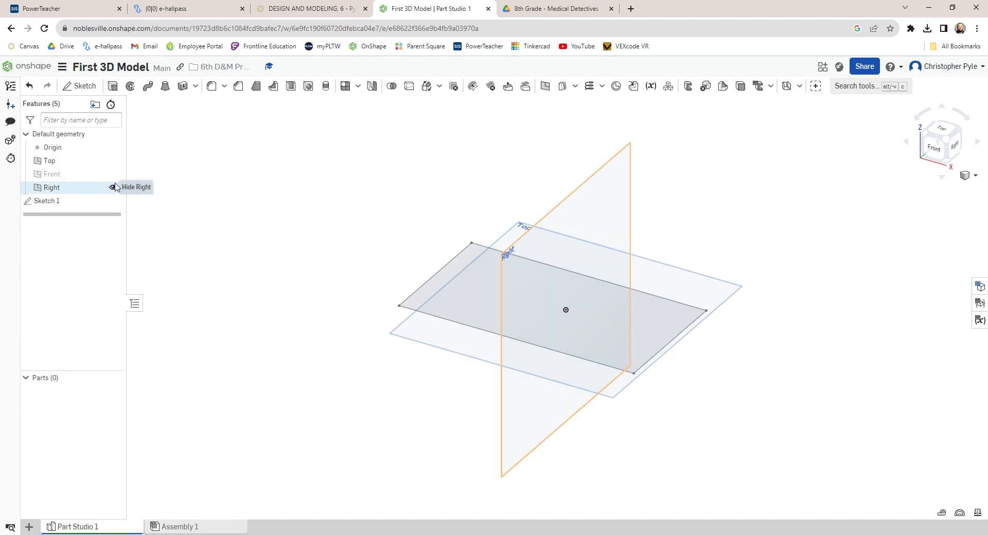
left_click(112, 188)
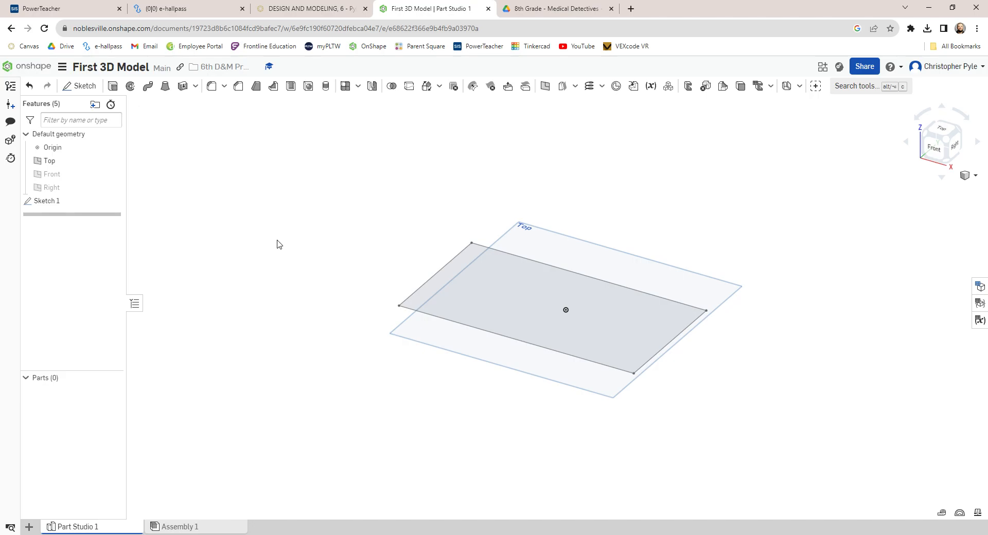
left_click(80, 88)
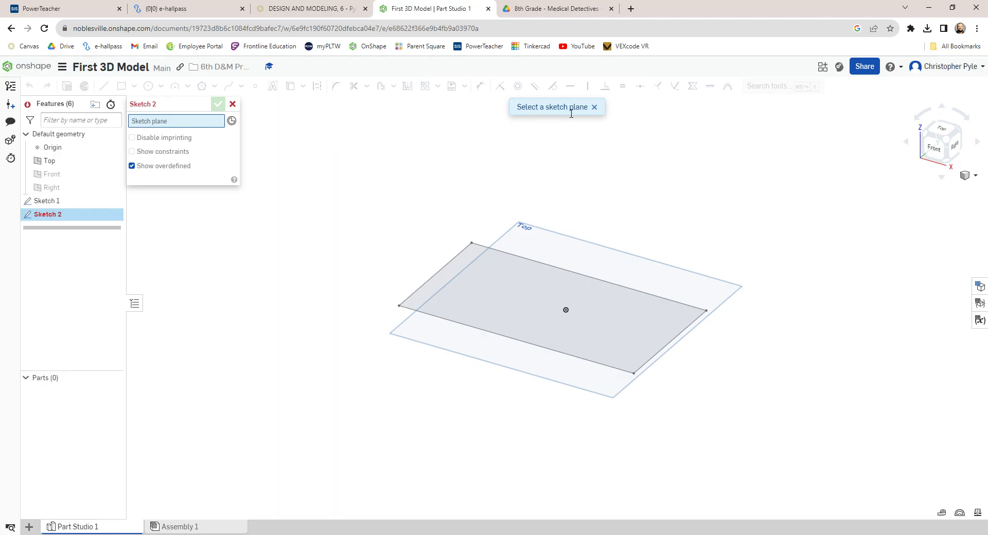
left_click(525, 290)
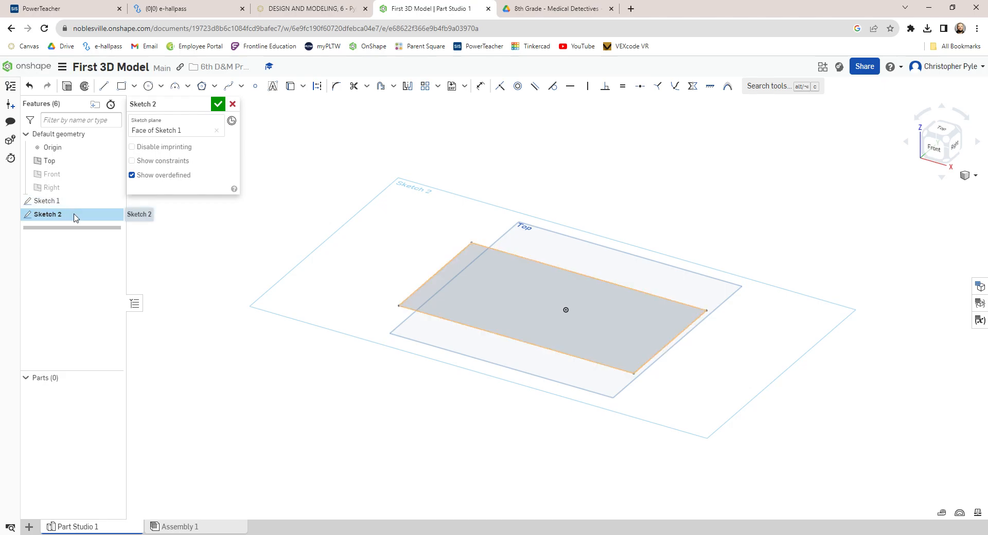
left_click(233, 104)
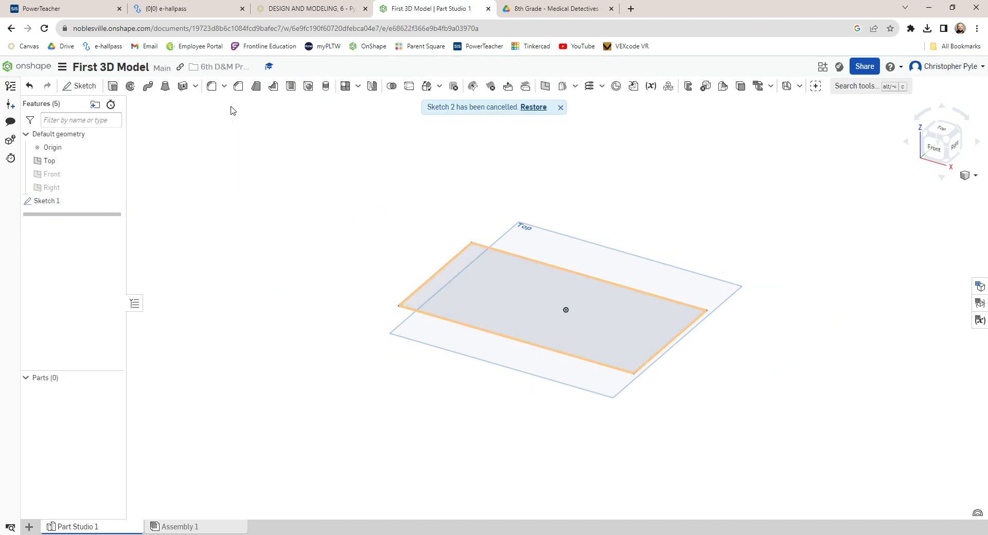
Step: Delete the existing Sketch 1 from the feature list
left_click(523, 291)
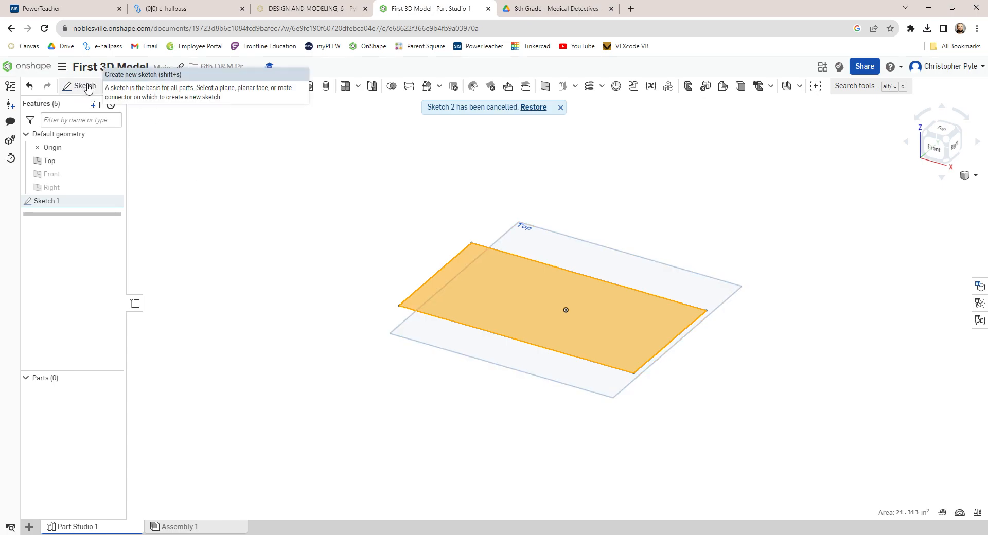
left_click(91, 204)
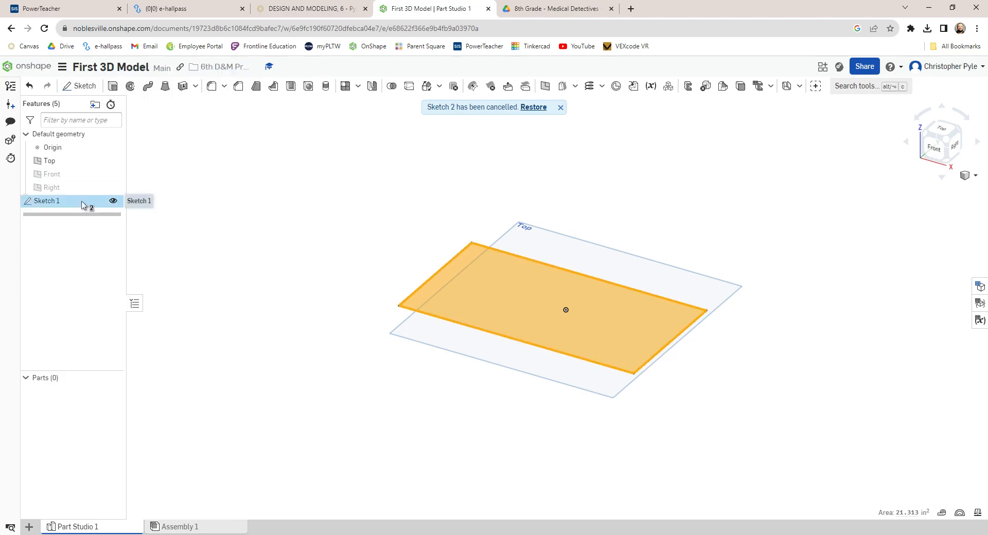
double_click(89, 203)
key("Delete")
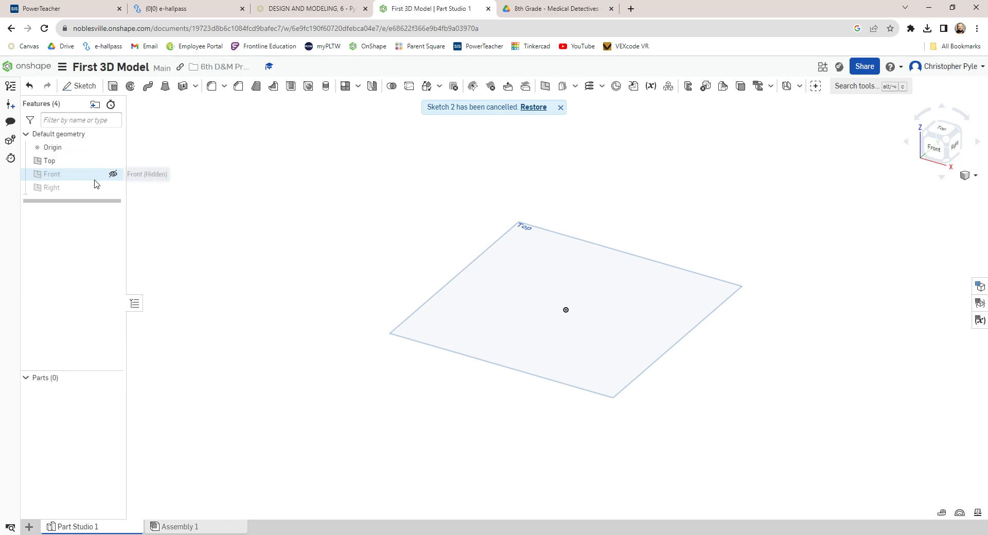
Step: Create a new sketch on the Top plane with a corner rectangle around the origin, then finish the sketch
left_click(80, 86)
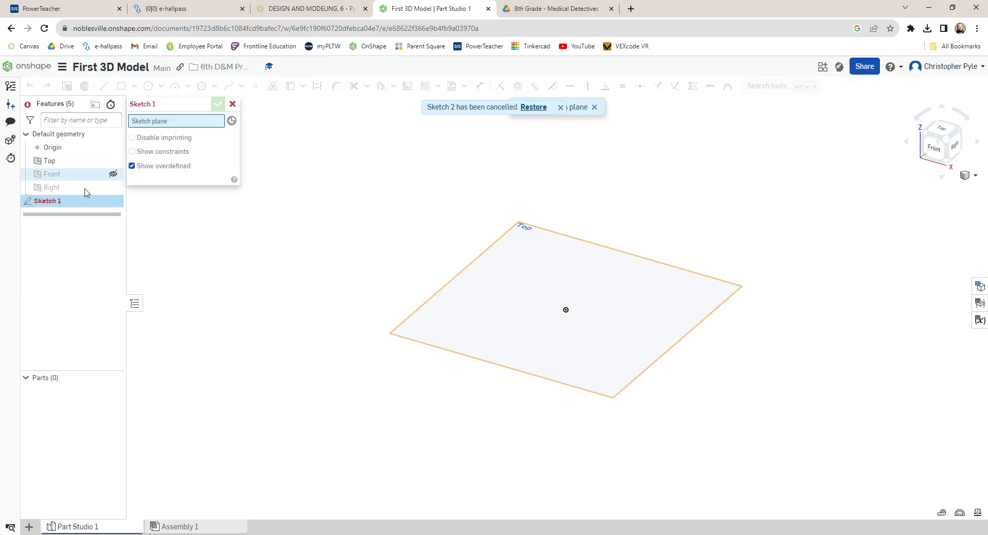
left_click(534, 286)
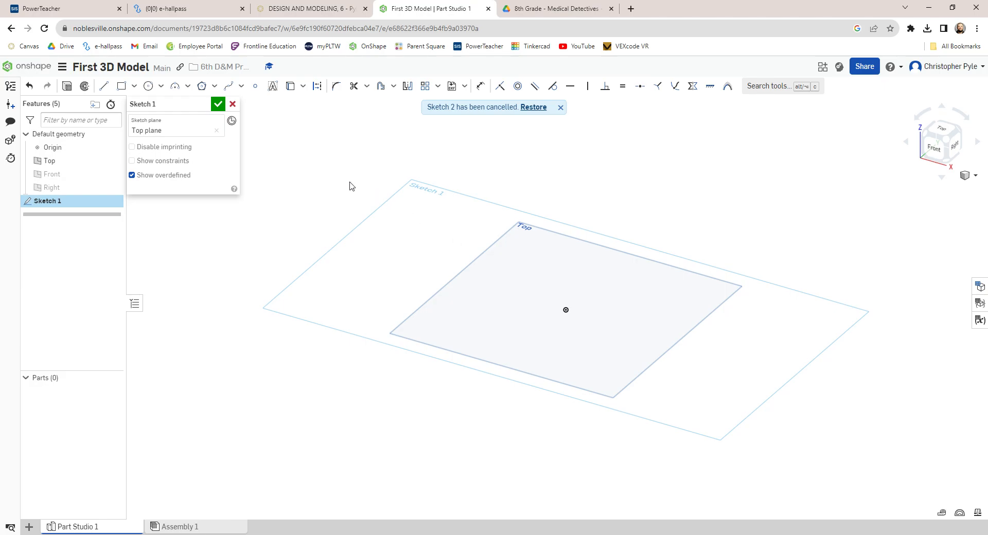
left_click(124, 88)
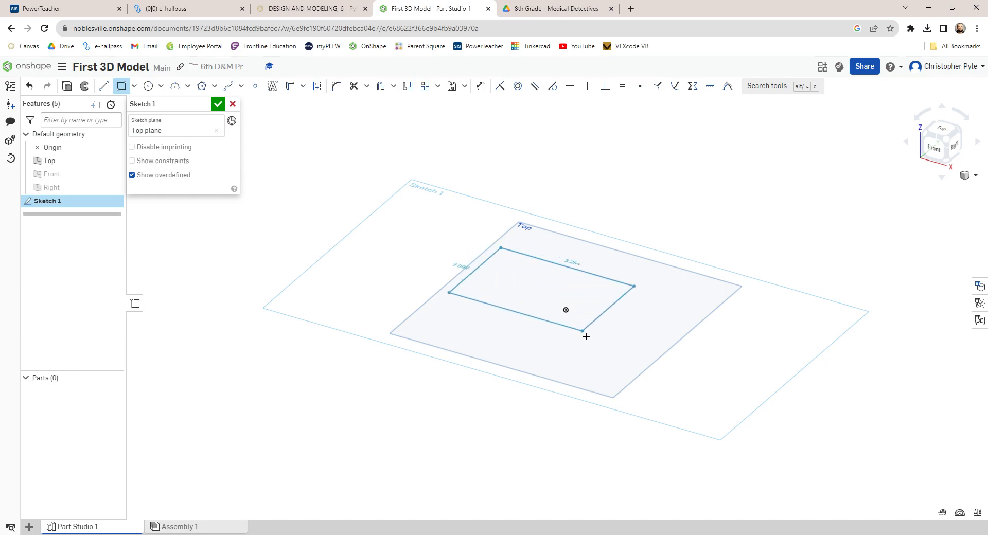
left_click(622, 367)
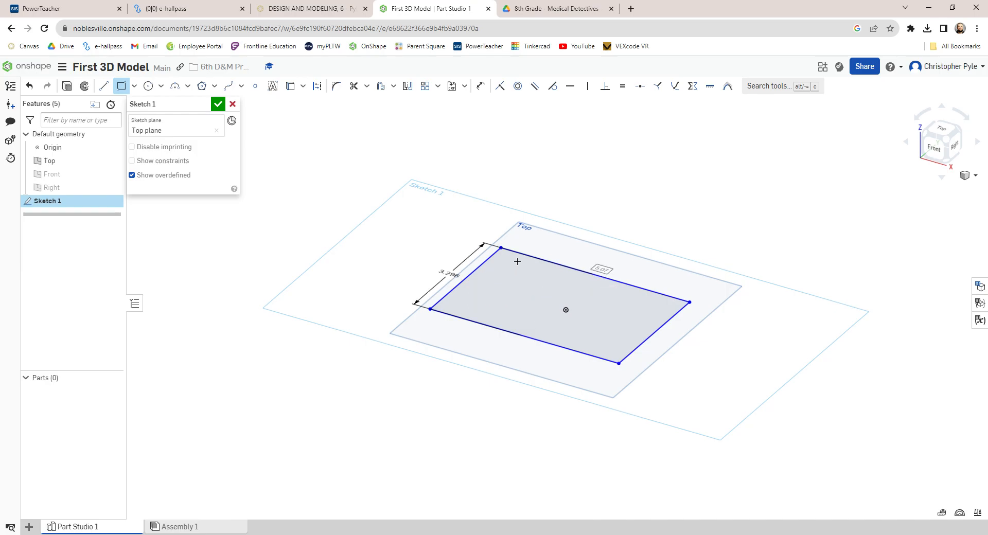
left_click(503, 249)
key("Escape")
key("Escape")
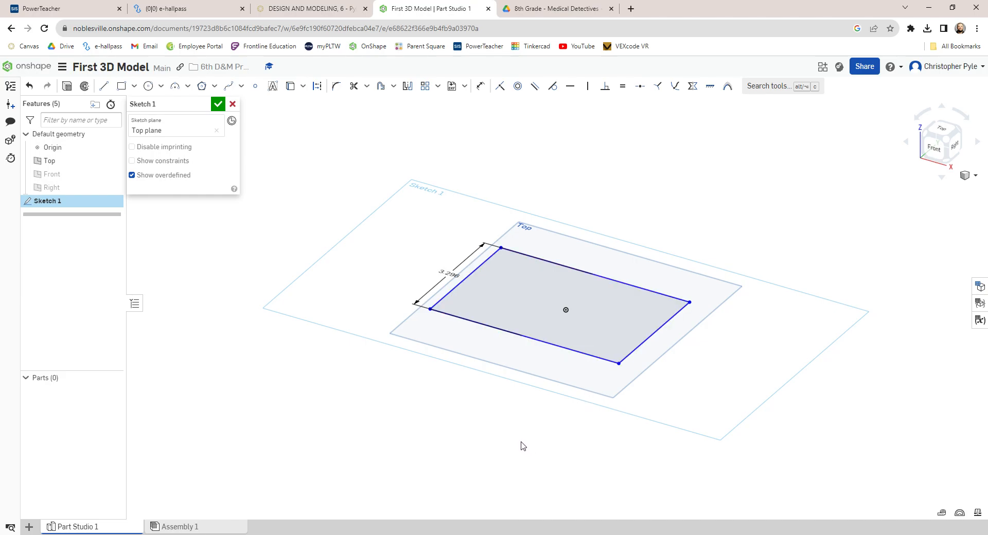
left_click(218, 105)
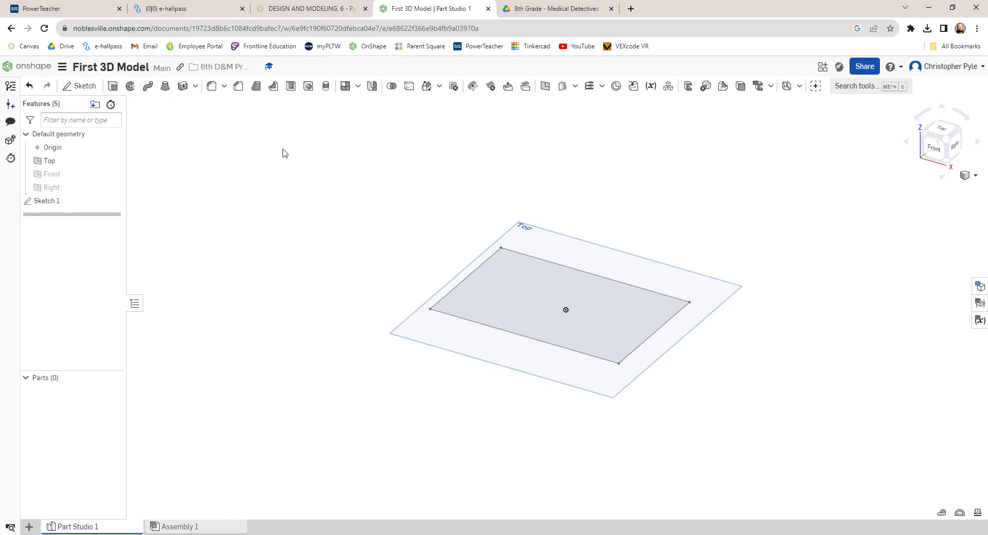
Step: Extrude the rectangle as a new solid with a depth of 1.5 in
left_click(540, 300)
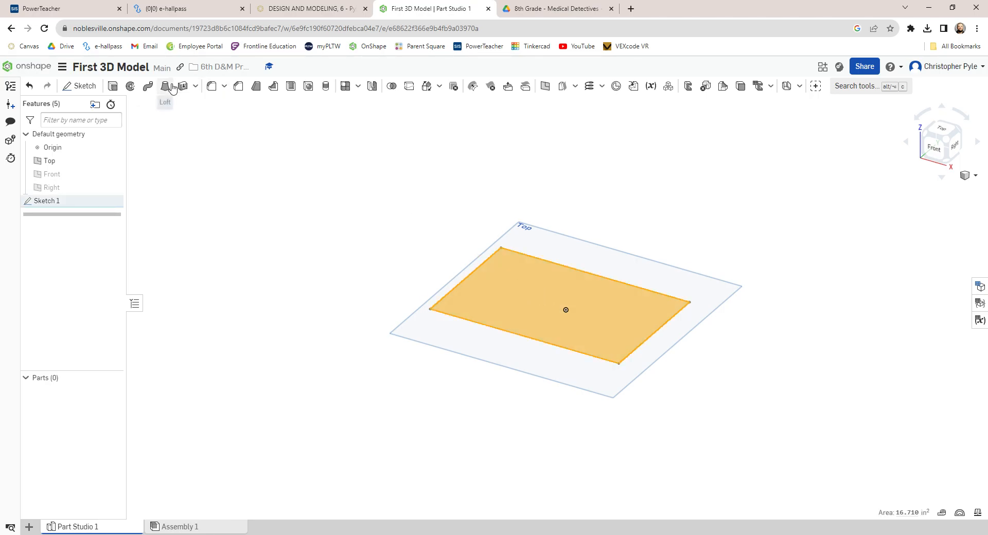
left_click(113, 86)
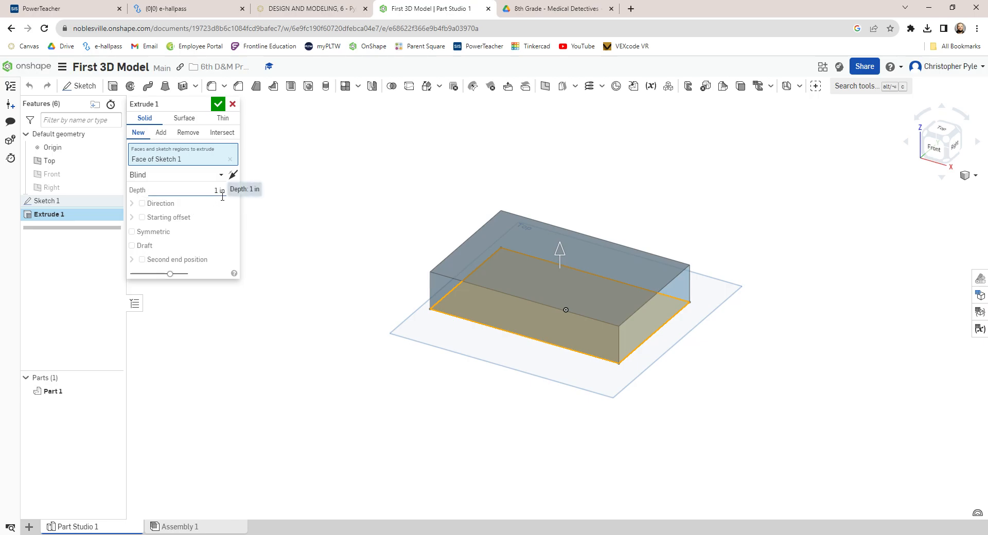
left_click_drag(560, 252, 562, 231)
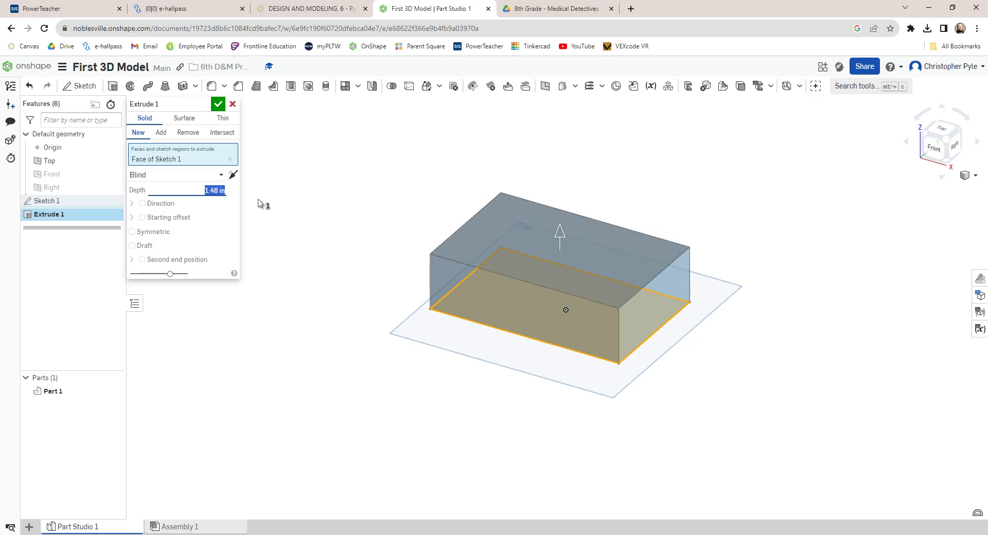
type("1.5")
key("Return")
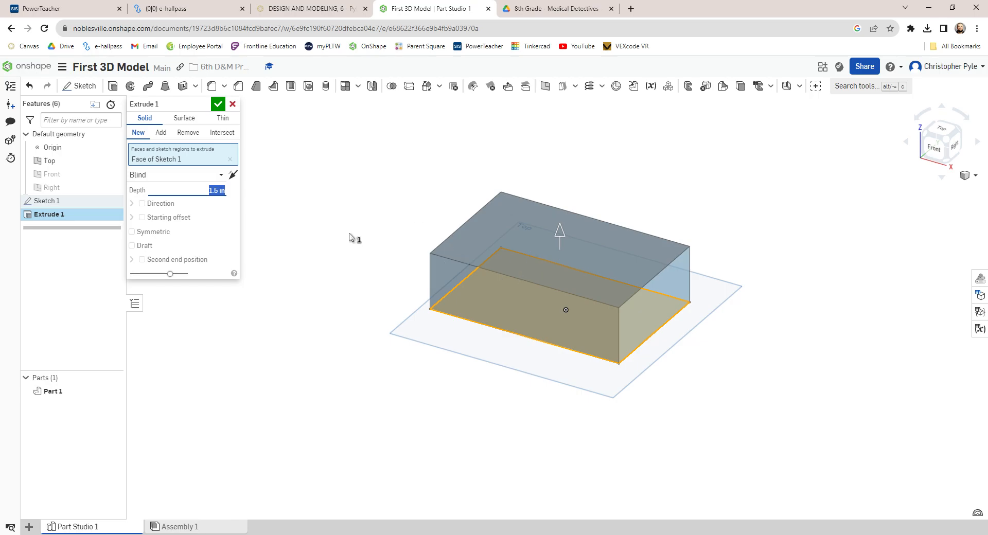
left_click(218, 105)
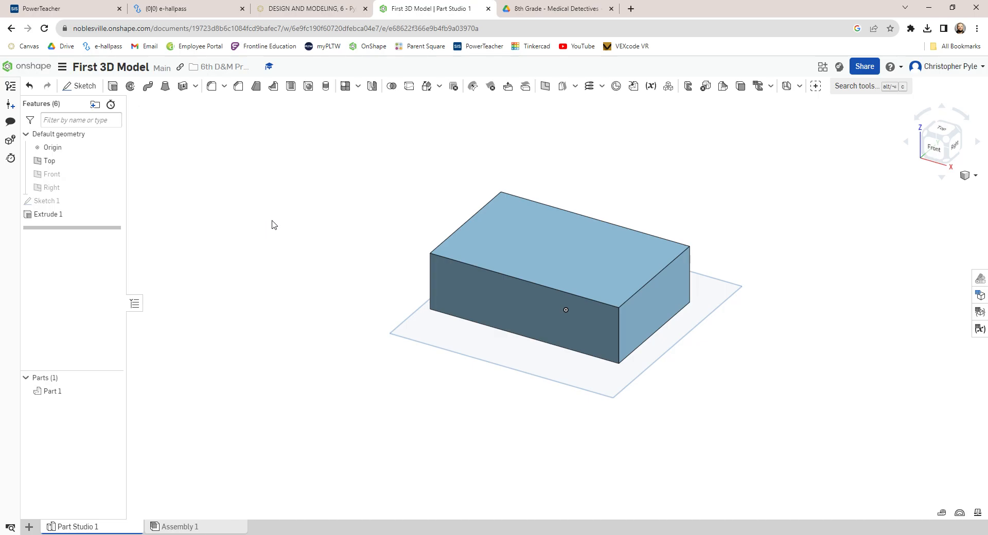
Step: Fillet the top edge of the block's left end with a 0.75 in radius
left_click(212, 87)
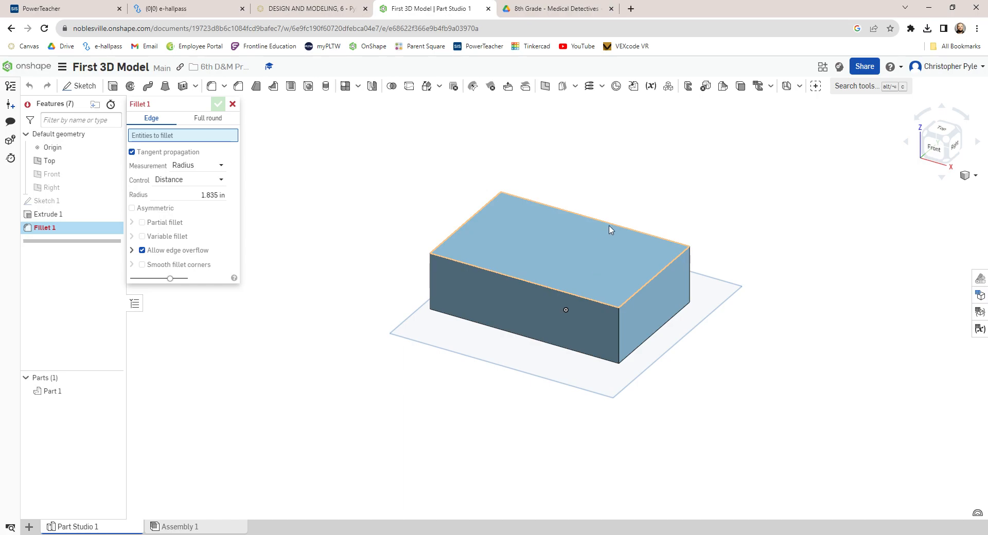
left_click(466, 223)
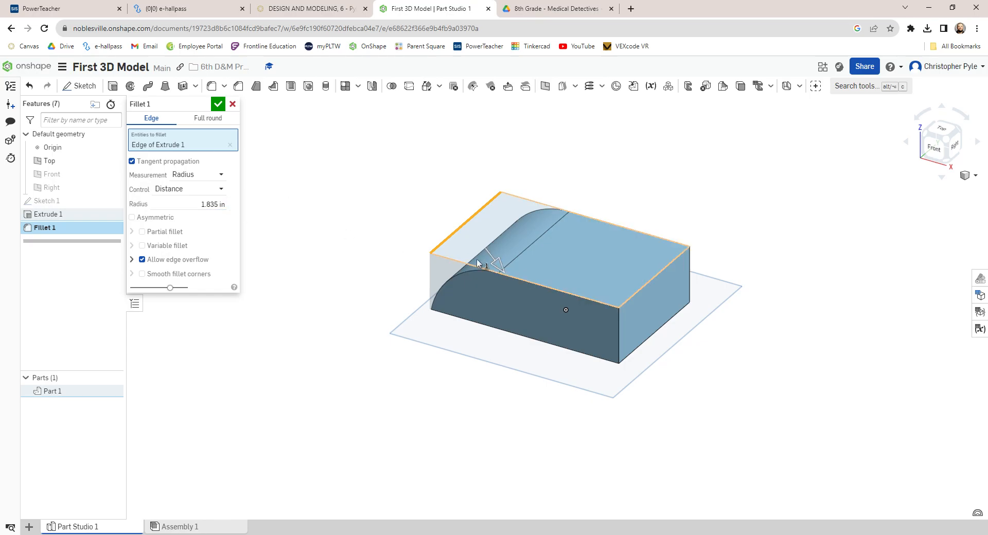
left_click_drag(502, 267, 487, 245)
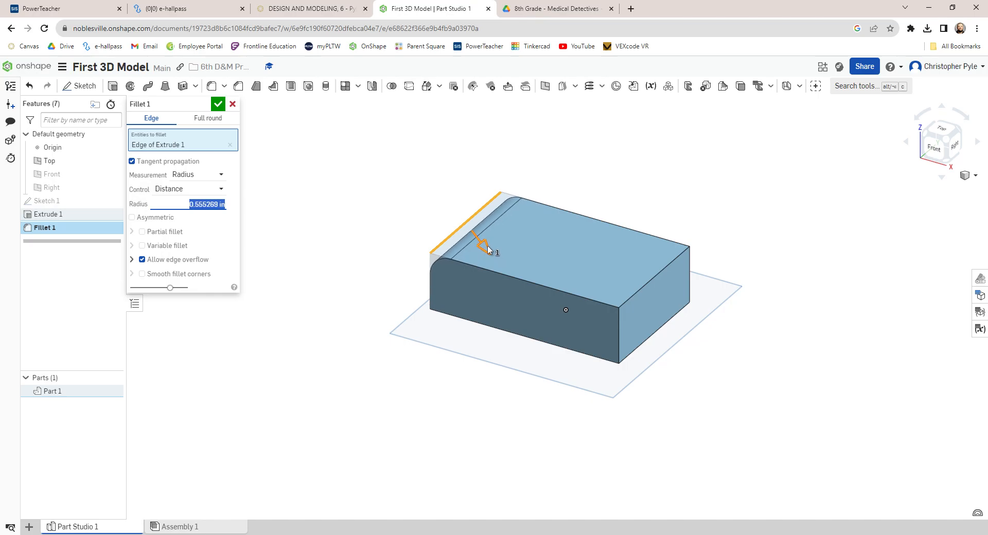
left_click_drag(487, 245, 492, 252)
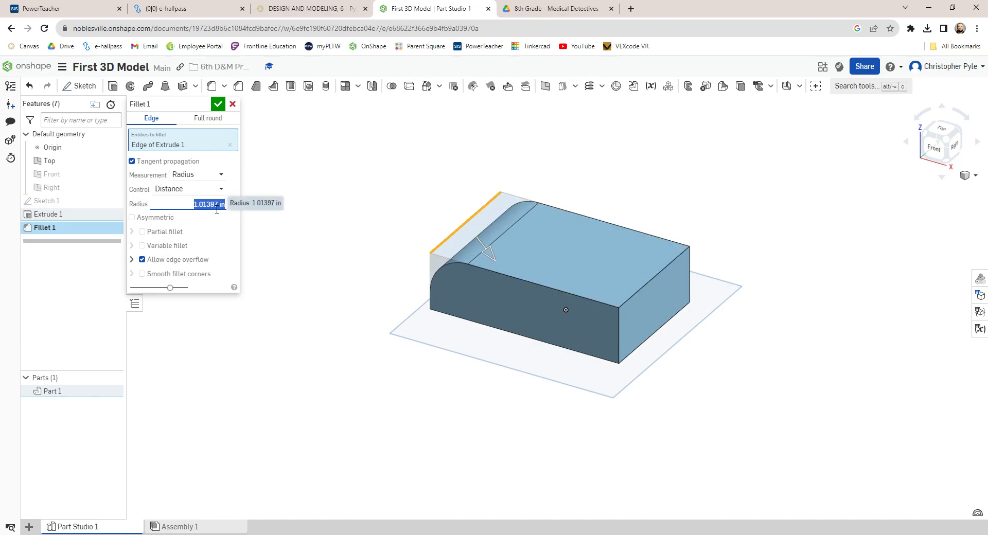
type("0.75")
key("Return")
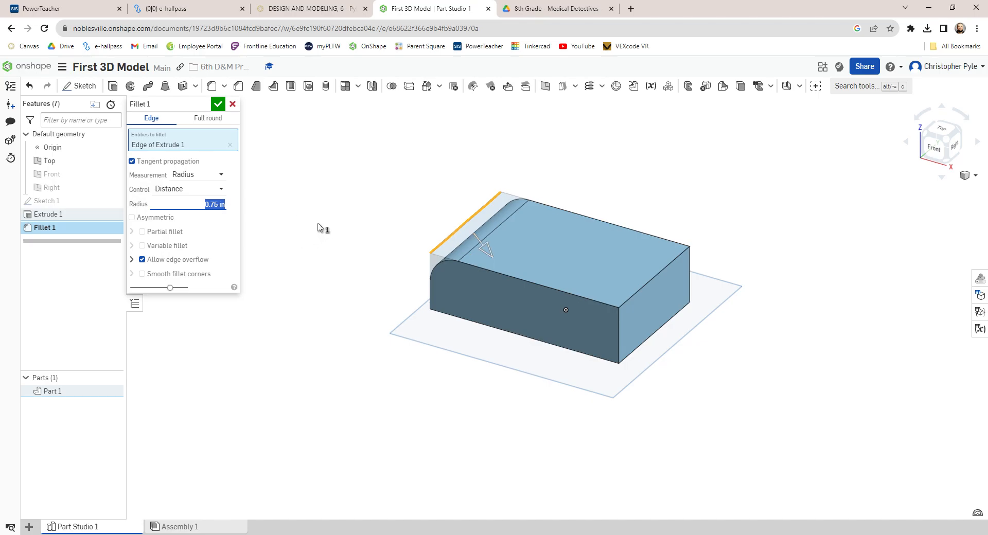
left_click(218, 105)
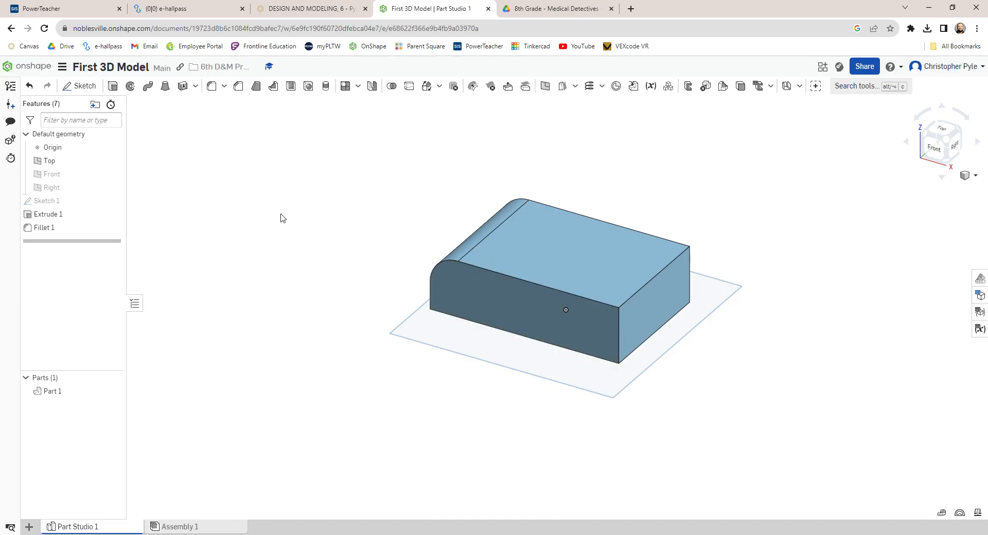
Step: Chamfer the top edge of the block's right end with an equal distance of 0.75 in
left_click(239, 87)
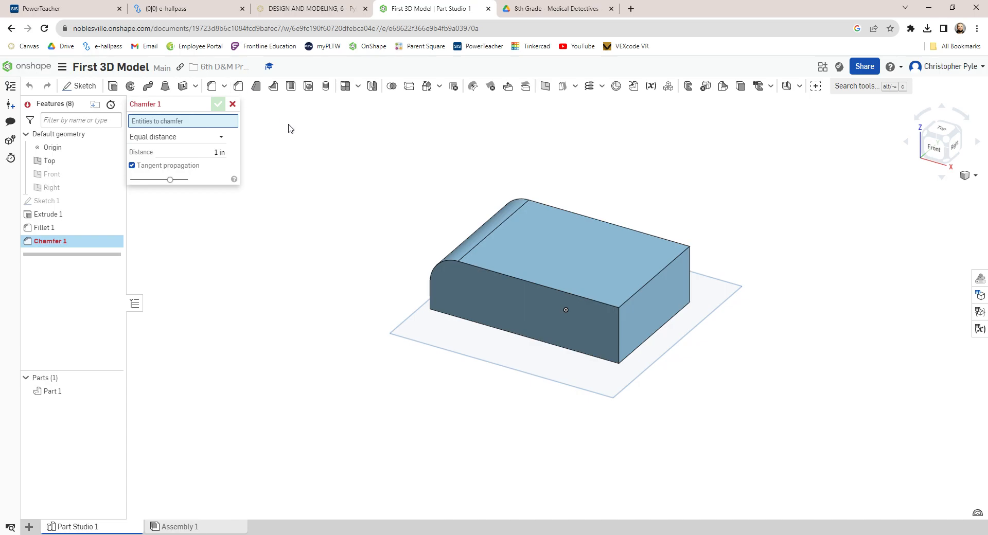
left_click(651, 279)
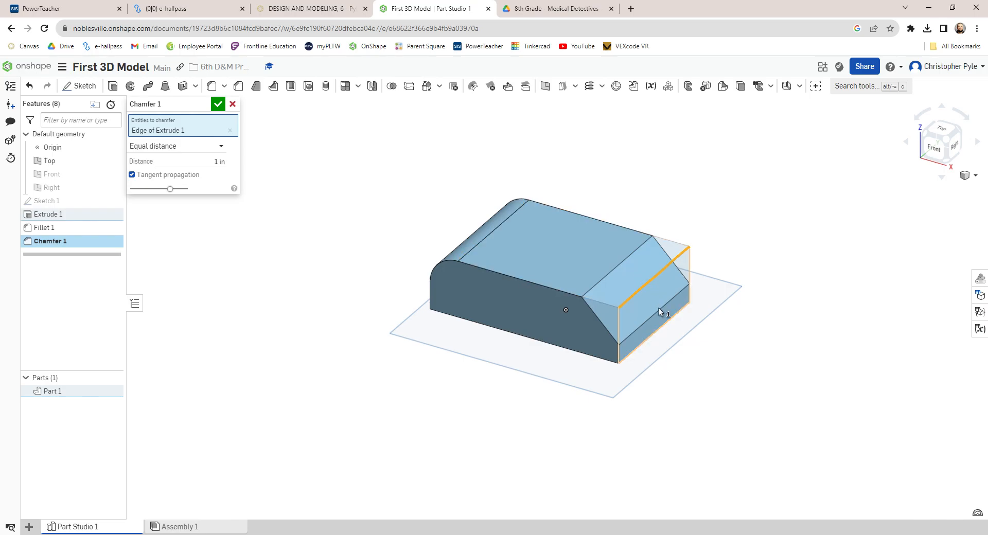
left_click(222, 166)
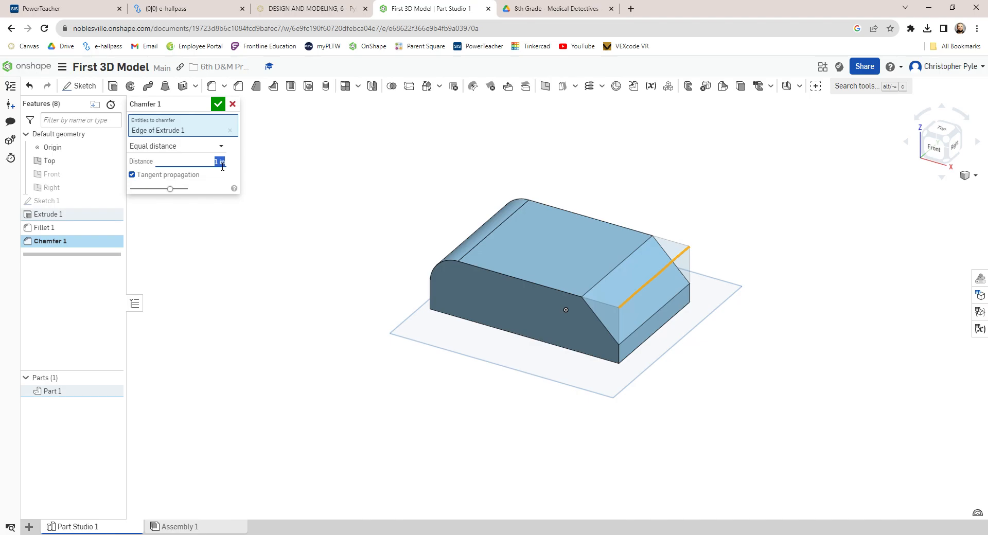
type("0.75")
key("Return")
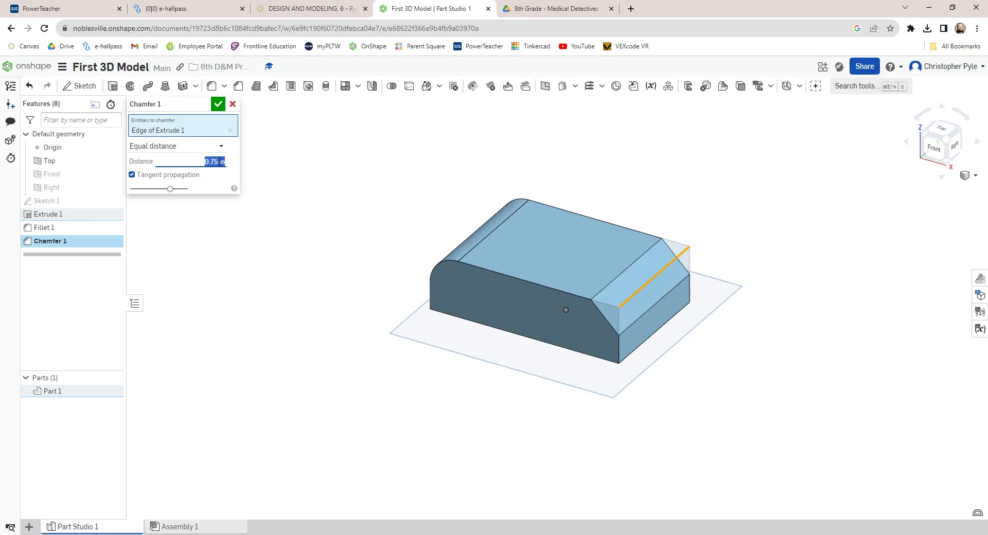
left_click(218, 106)
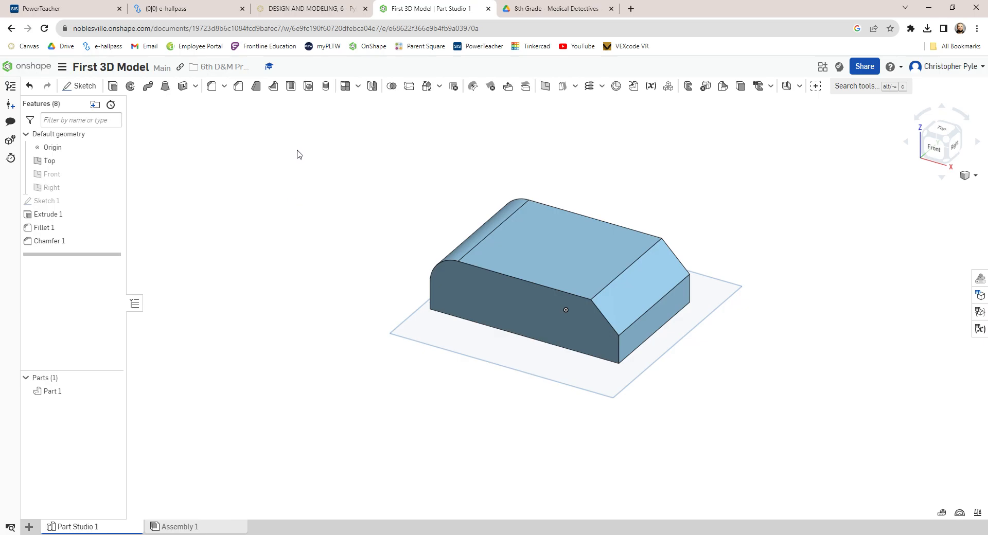
Step: Shell the block with a 0.3 in thickness, removing its front face
left_click(291, 87)
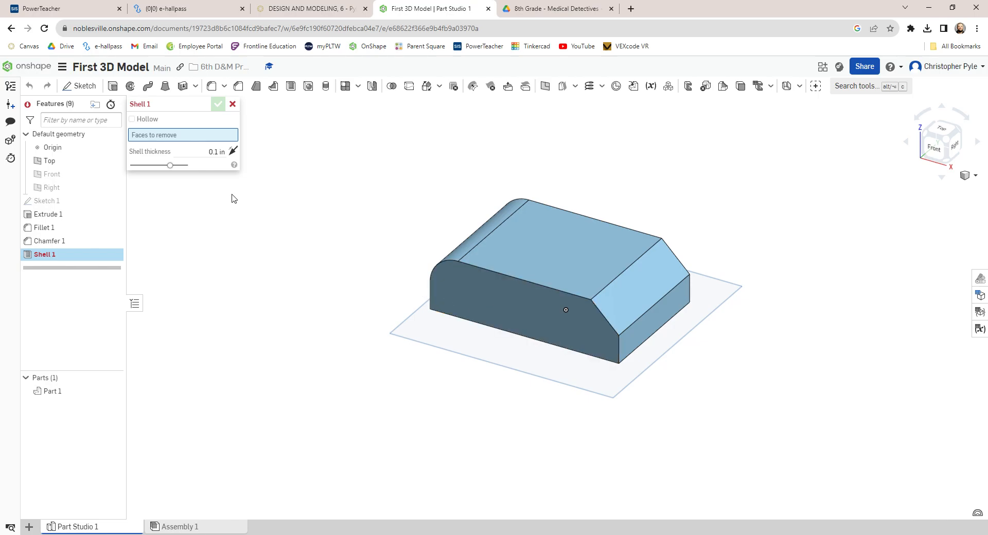
left_click(522, 302)
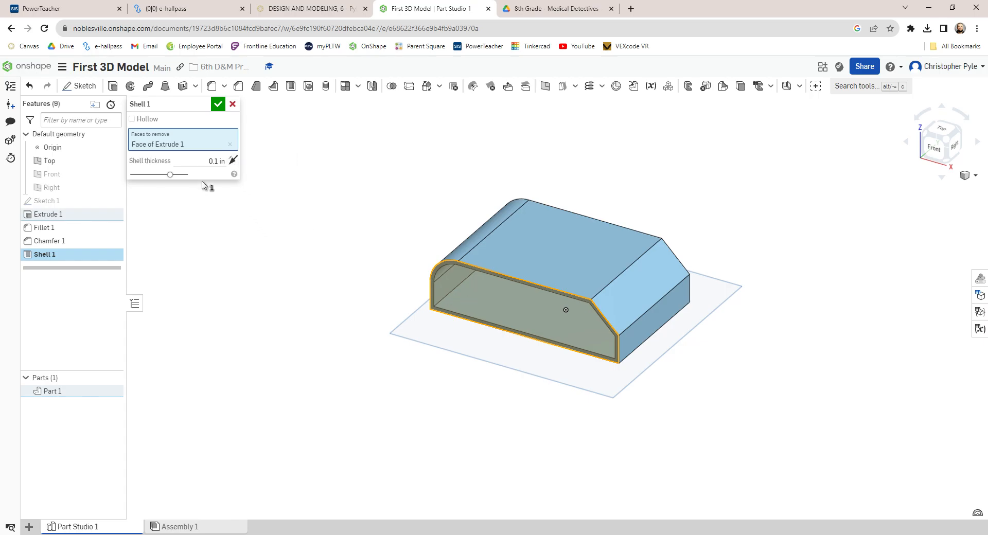
mouse_move(174, 178)
left_mouse_down()
mouse_move(151, 178)
mouse_move(170, 179)
left_mouse_up()
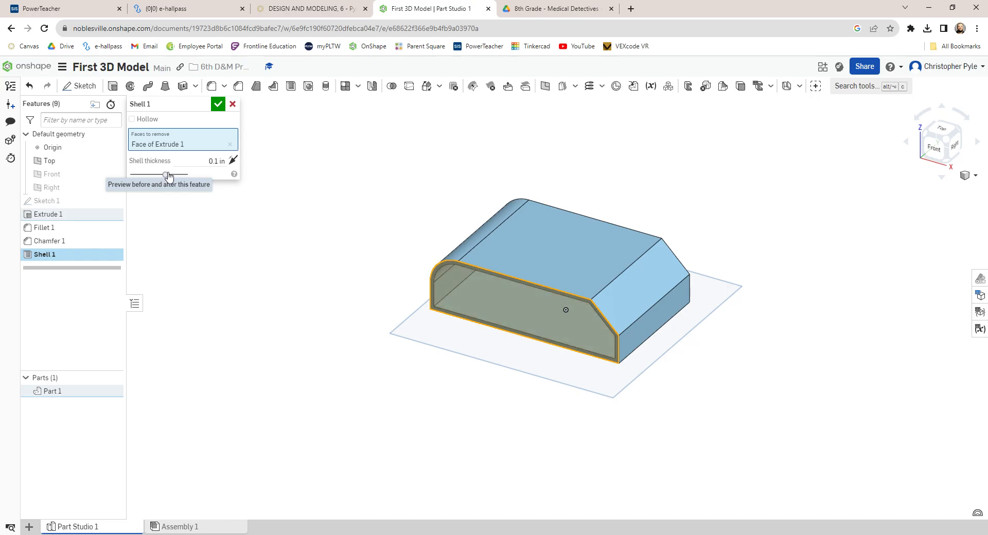
left_click(222, 163)
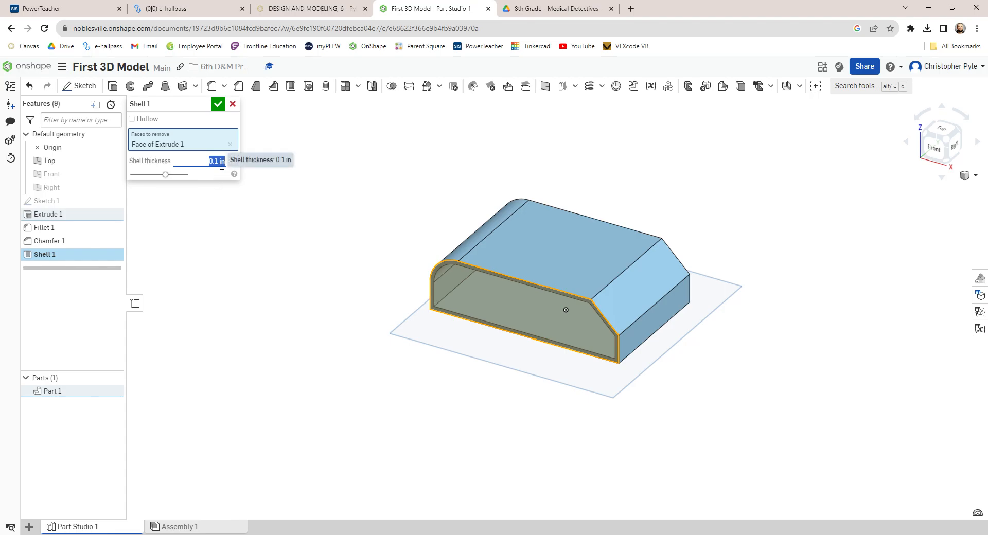
type("0.3")
key("Return")
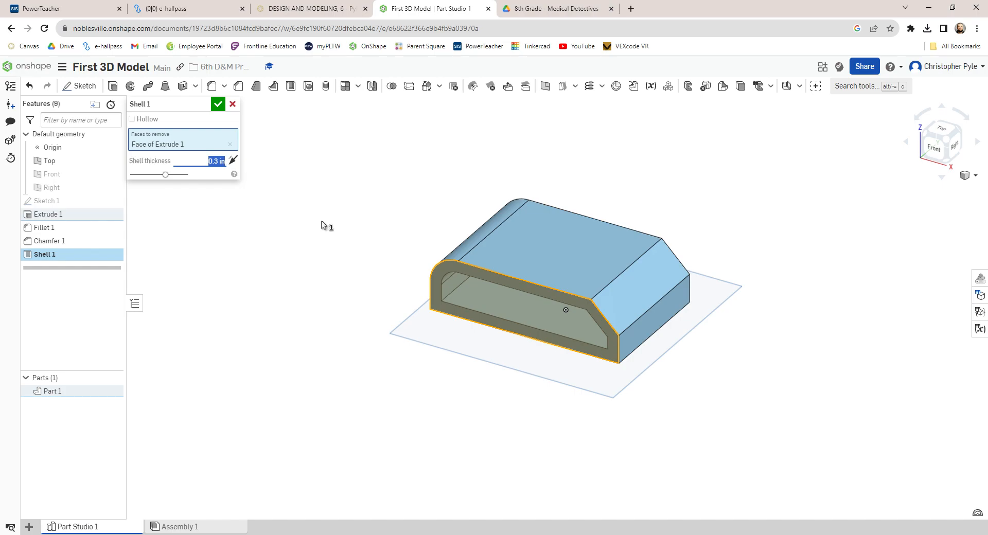
left_click(219, 106)
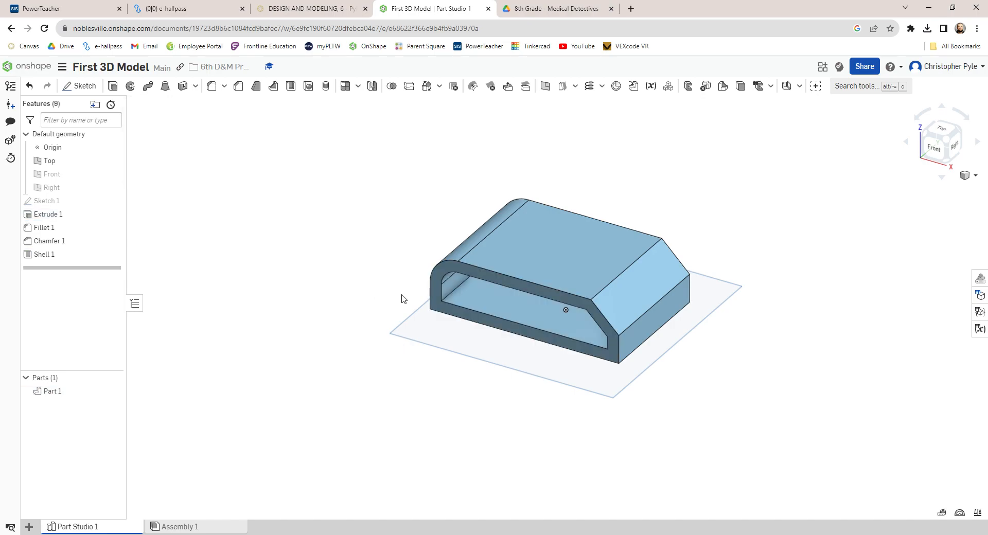
Step: Select the whole part and change its appearance colour to teal (24B1A6)
mouse_move(404, 305)
right_mouse_down()
mouse_move(426, 282)
mouse_move(417, 278)
mouse_move(438, 276)
mouse_move(539, 299)
mouse_move(410, 286)
mouse_move(399, 304)
right_mouse_up()
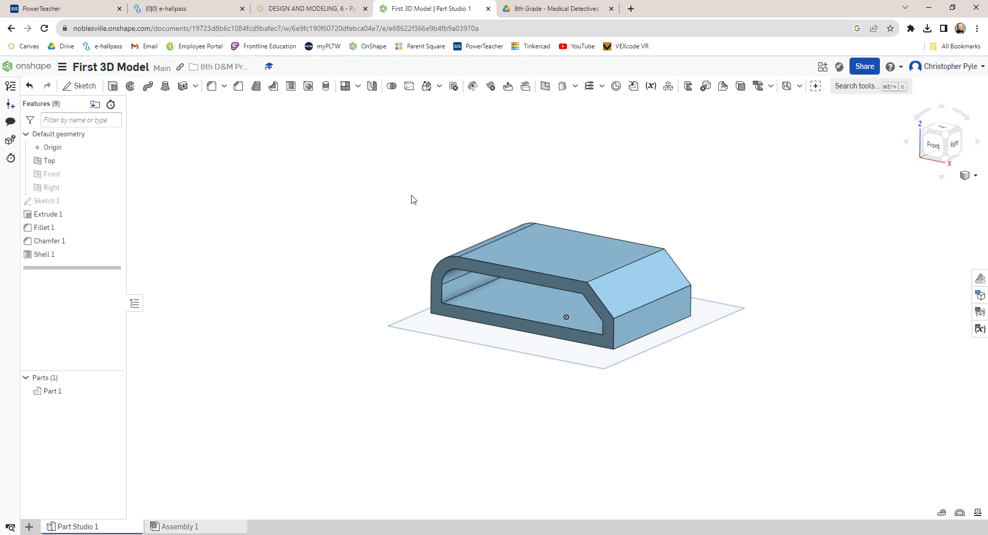
left_click_drag(411, 195, 742, 381)
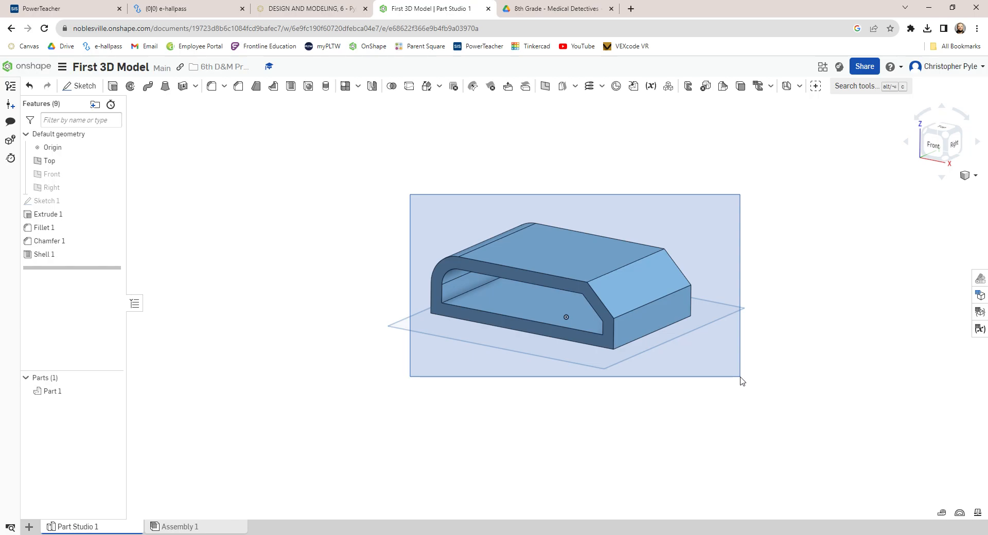
left_click_drag(741, 380, 741, 381)
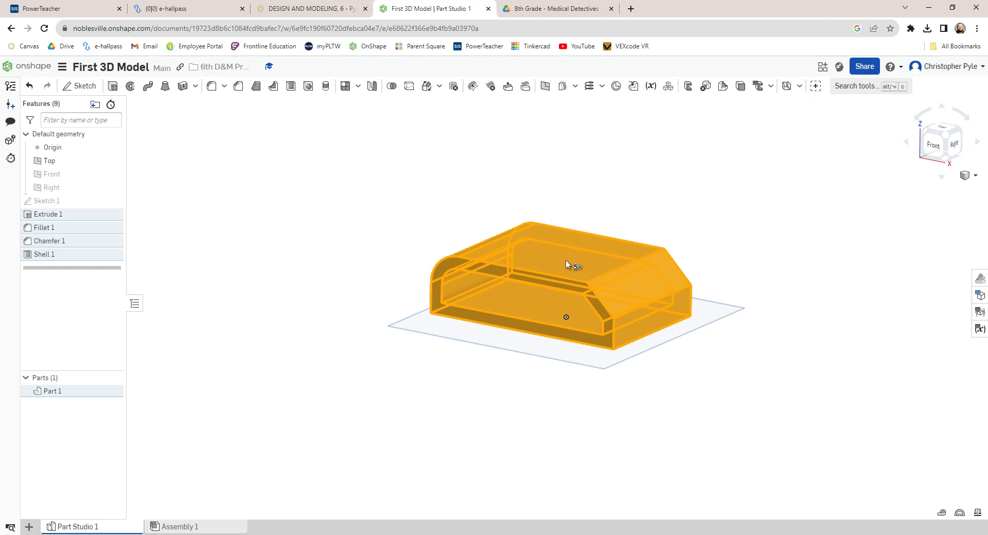
right_click(545, 260)
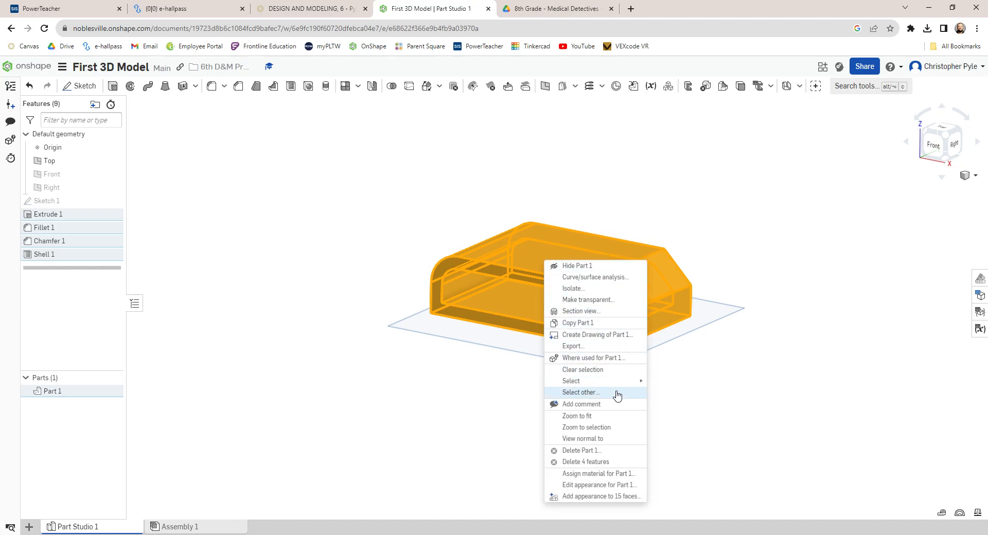
left_click(599, 485)
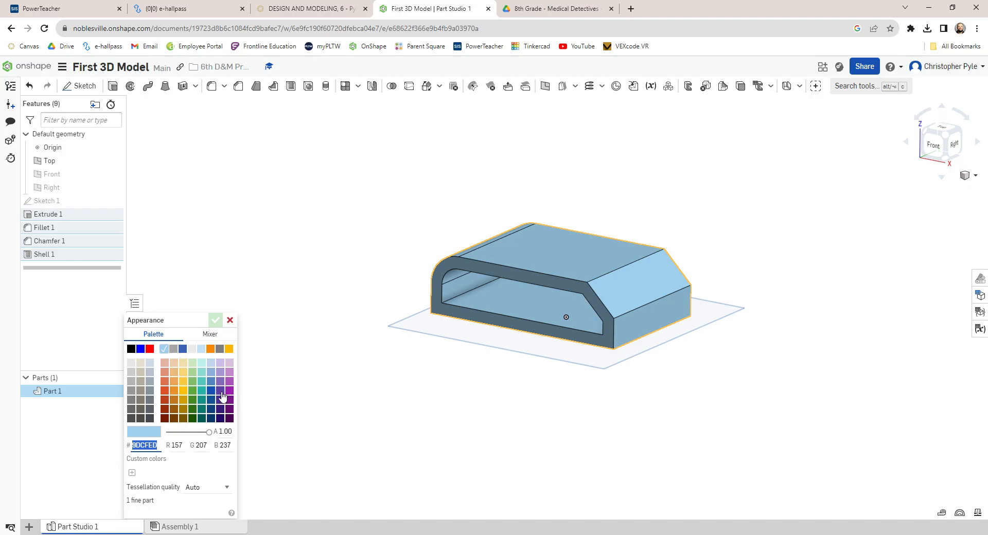
left_click(205, 391)
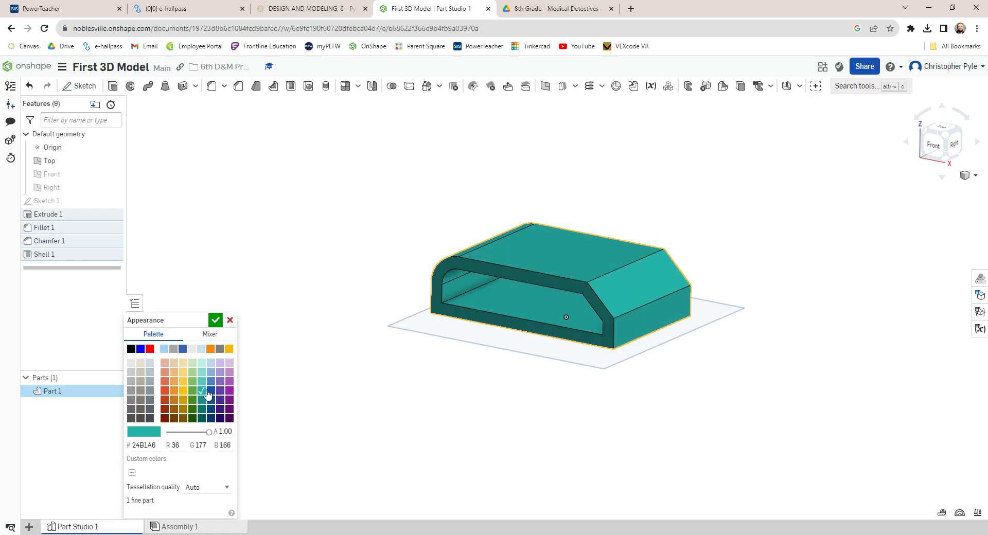
left_click(215, 320)
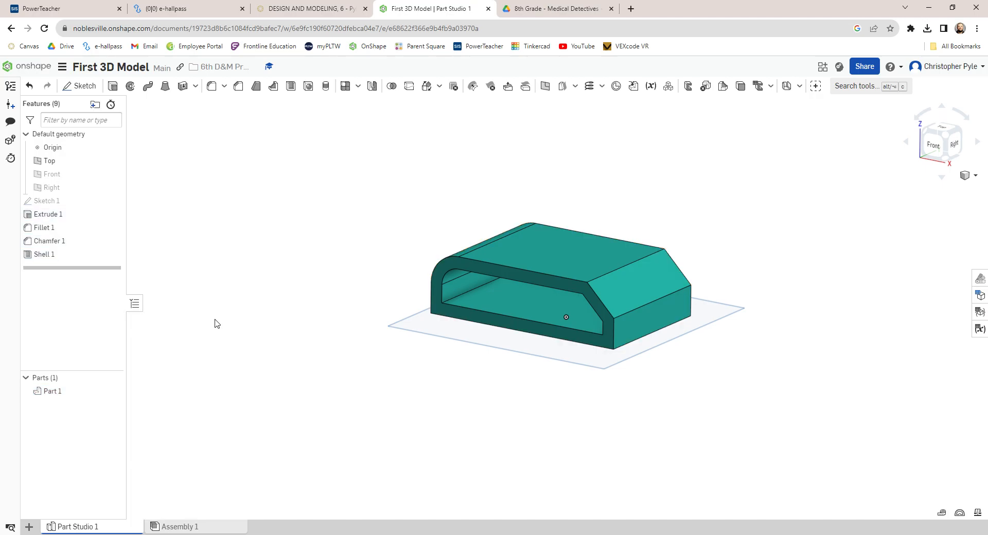